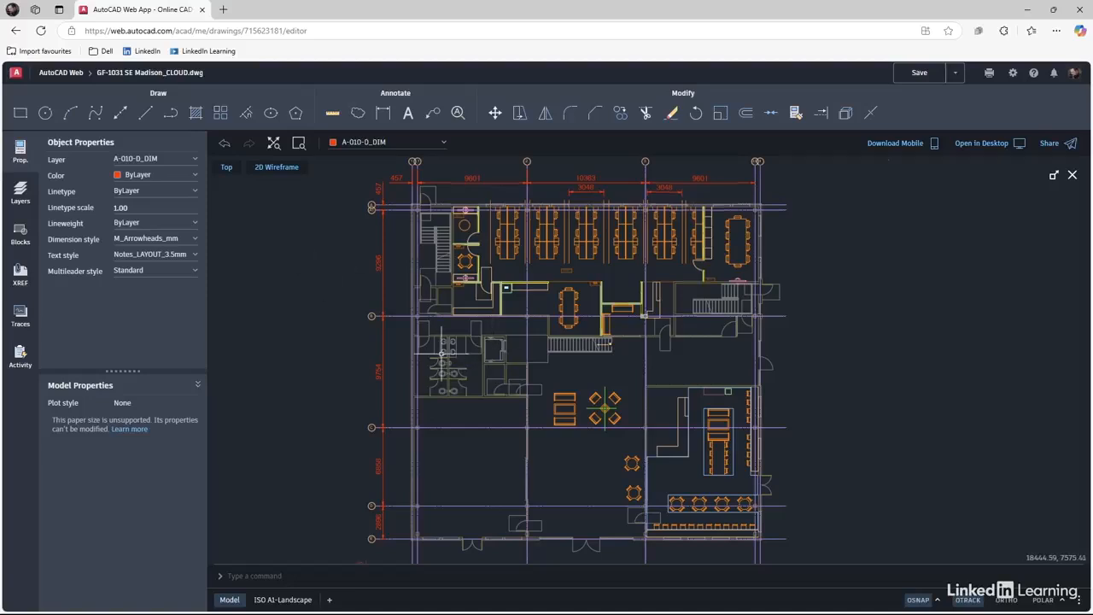
Zoom in and pan the floor plan until the restrooms sit centred and fill the viewport.
scroll(442, 354, up, 5)
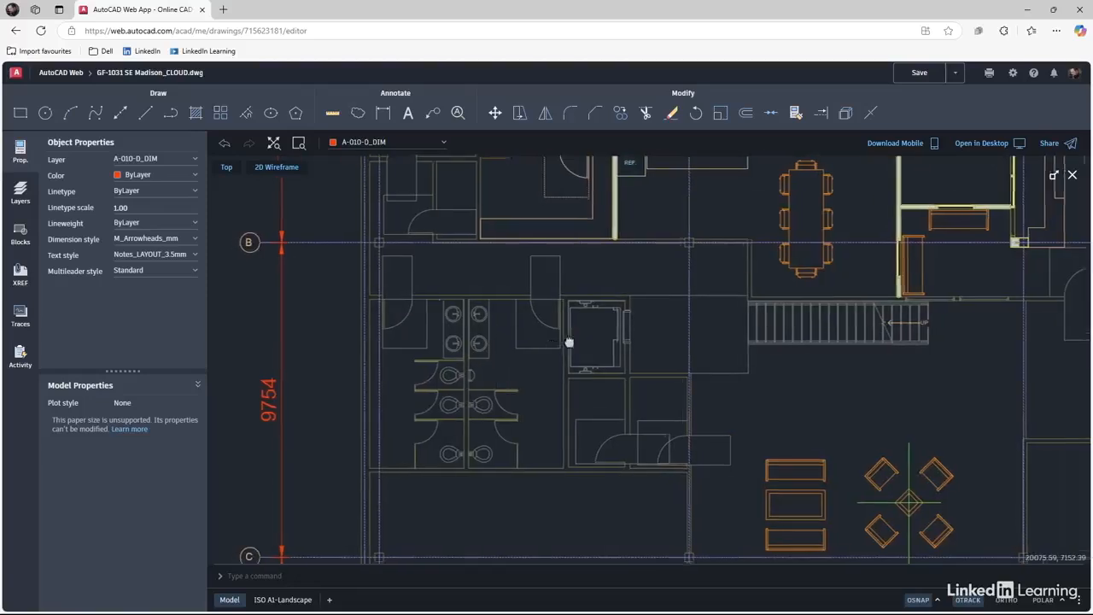
mouse_move(569, 345)
middle_down()
mouse_move(727, 291)
mouse_move(466, 368)
mouse_move(526, 351)
middle_up()
scroll(610, 319, up, 2)
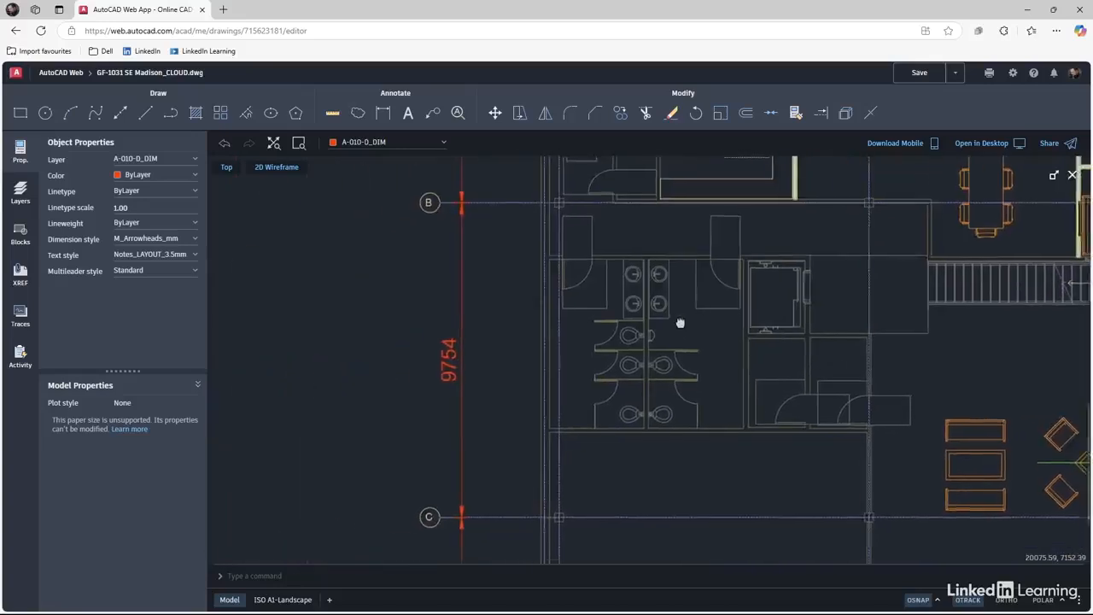
middle_drag(610, 319, 589, 362)
scroll(636, 361, up, 1)
scroll(637, 361, down, 2)
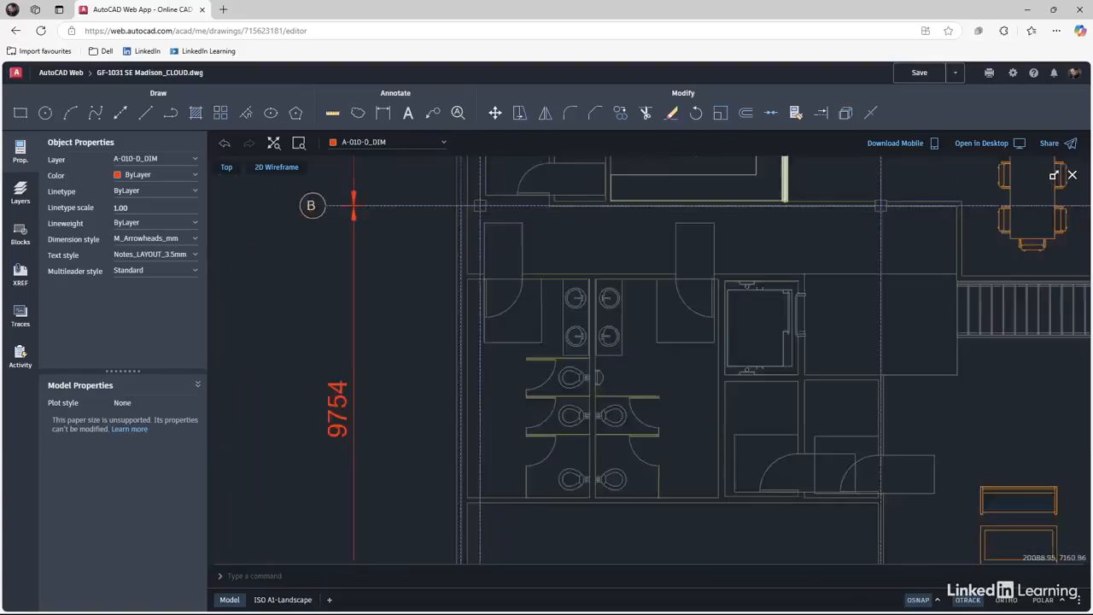
mouse_move(662, 352)
middle_down()
mouse_move(564, 361)
mouse_move(612, 381)
mouse_move(627, 356)
mouse_move(632, 376)
middle_up()
scroll(613, 381, up, 1)
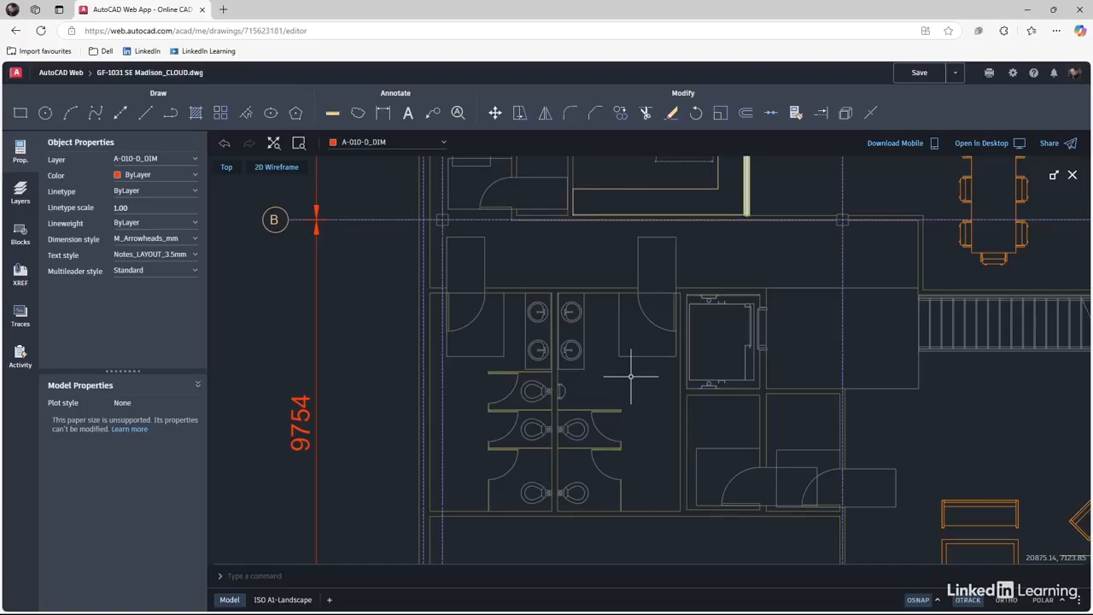
Add a new trace, Trace1, from the Traces panel.
click(22, 316)
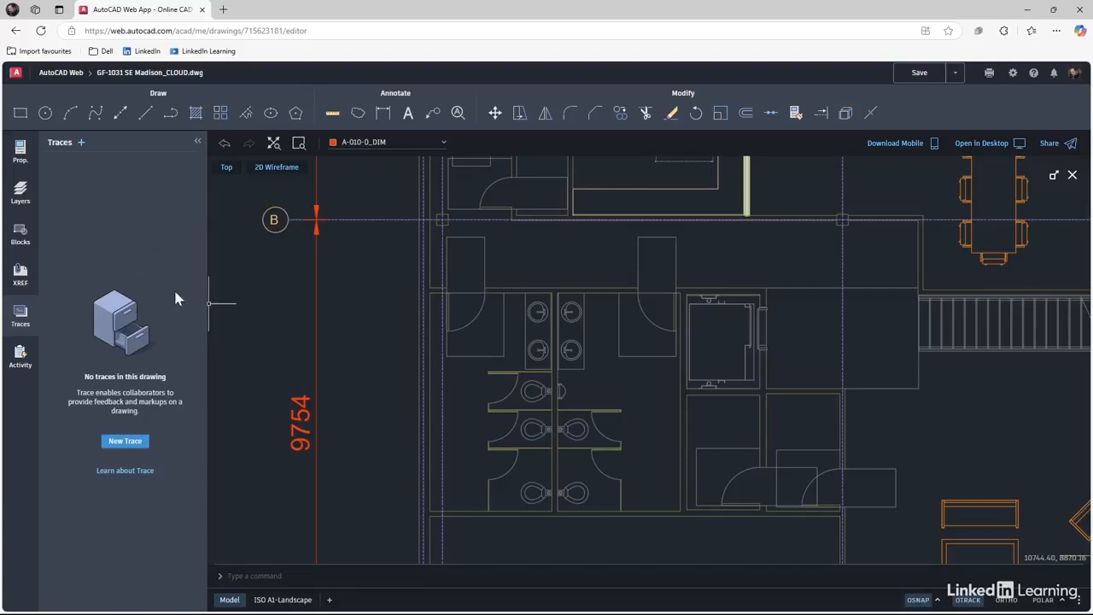
click(130, 441)
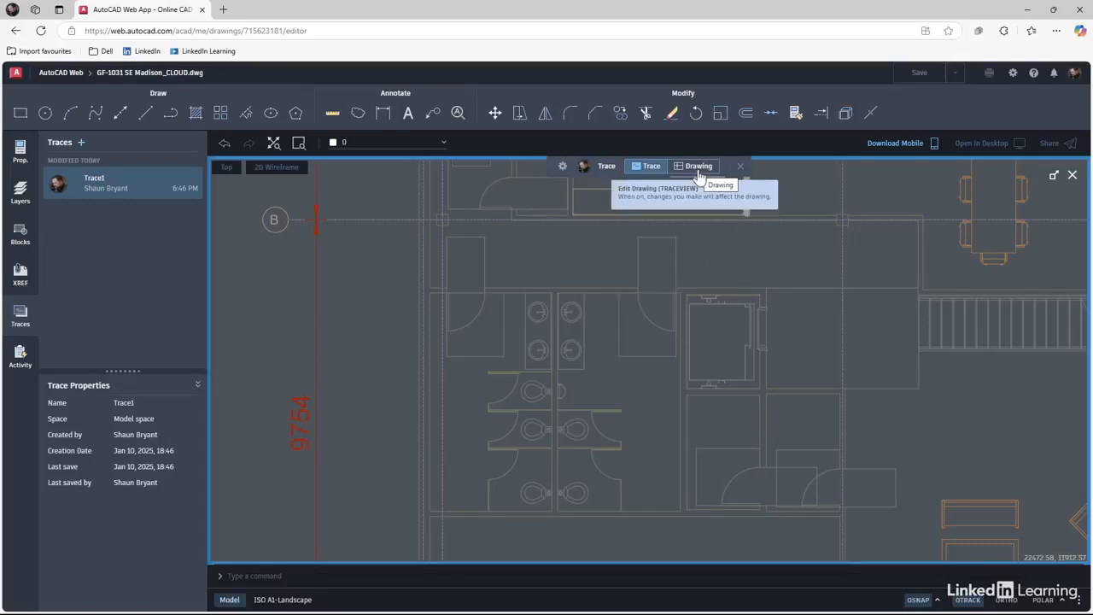
Toggle Drawing and Trace editing, then rename Trace1 to Restrooms001.
click(698, 167)
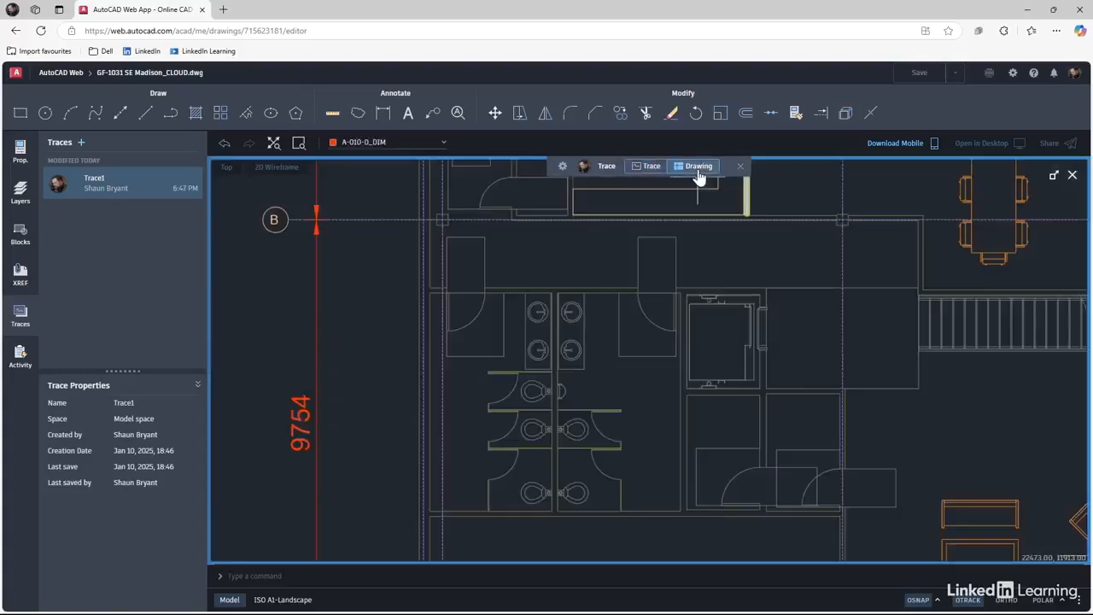
click(644, 168)
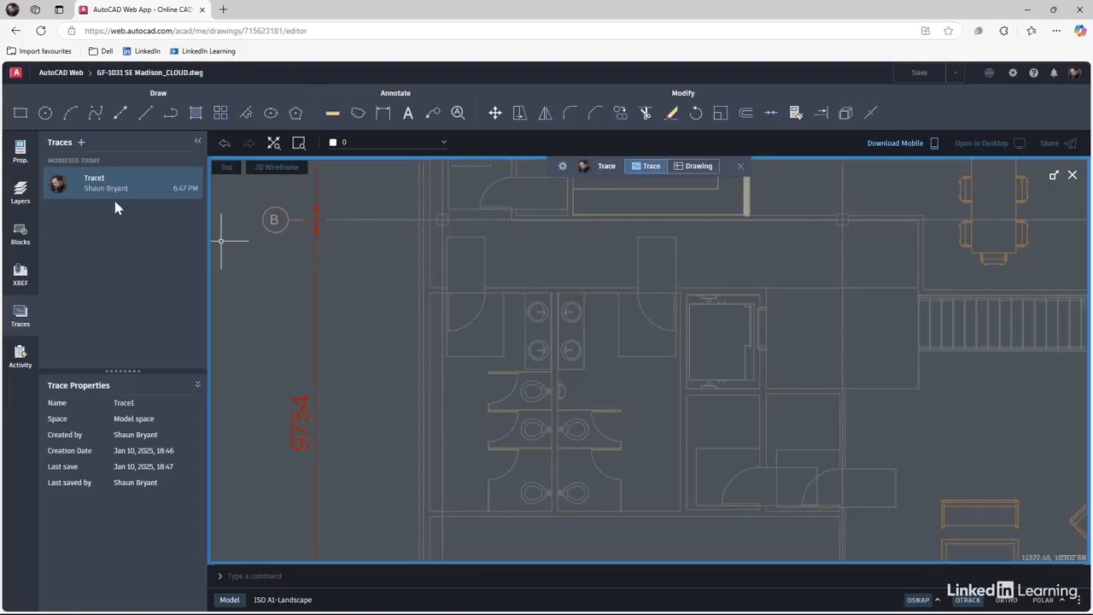
right_click(96, 181)
click(113, 211)
text(Restro)
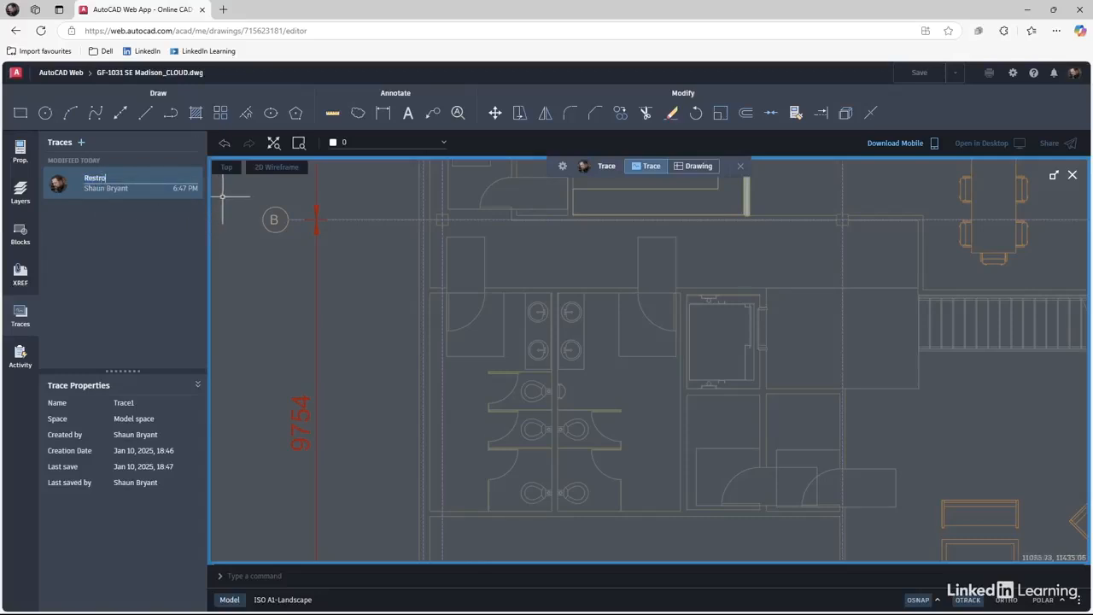
text(oms001)
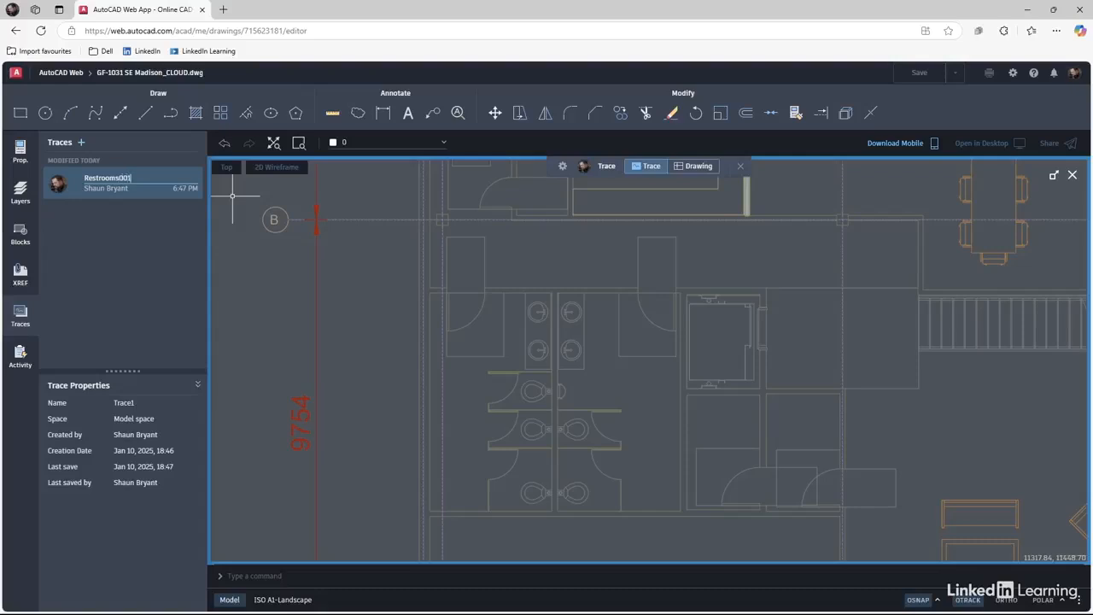
key(Return)
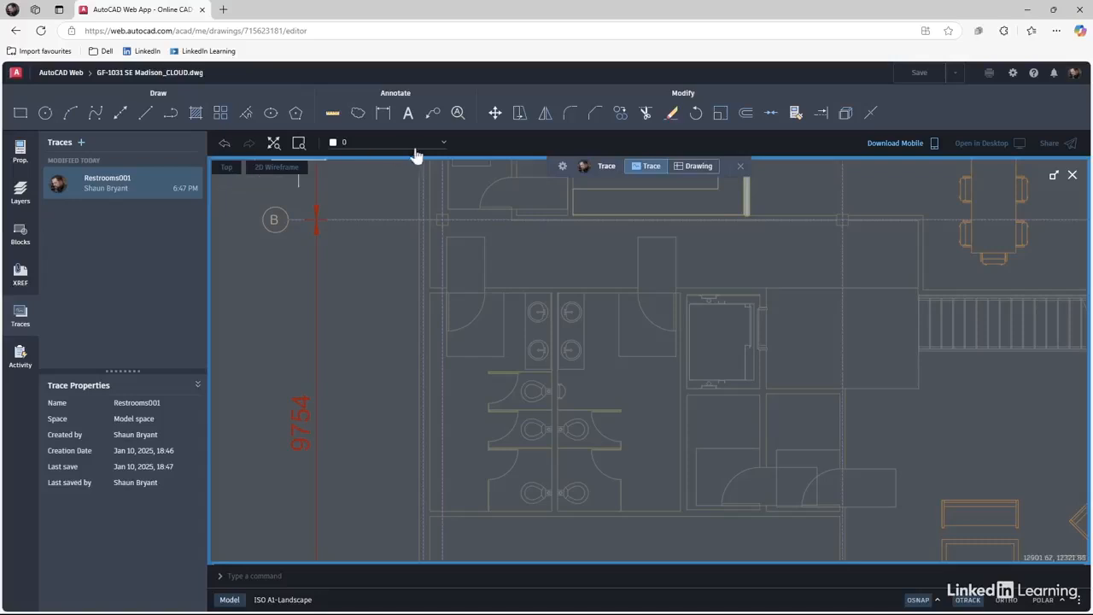
Keep layer 0 as the current layer and start the Revcloud tool.
click(442, 144)
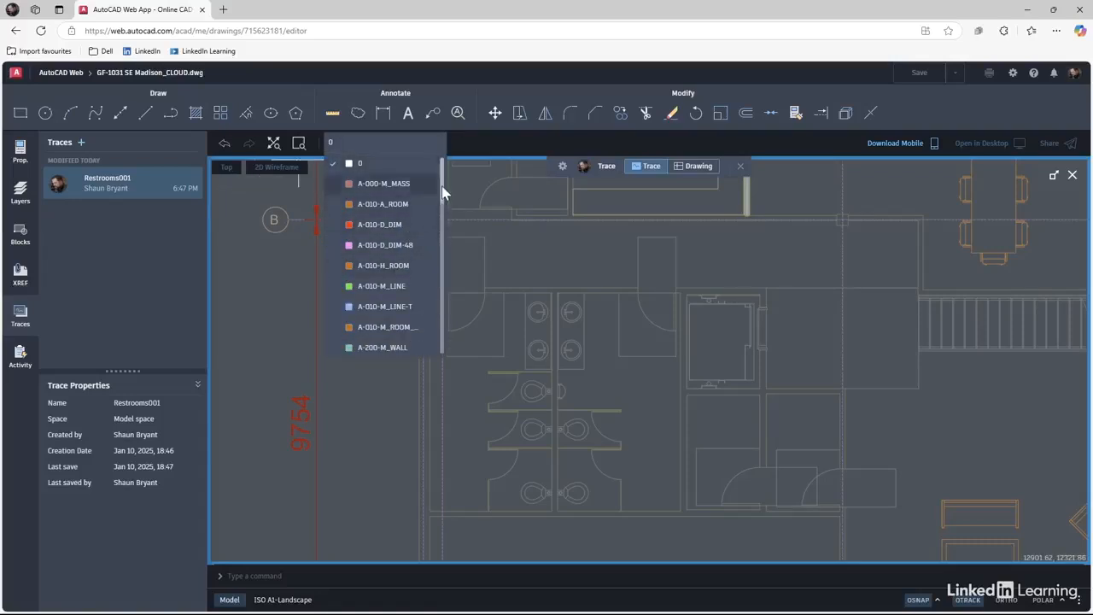
drag(442, 186, 447, 157)
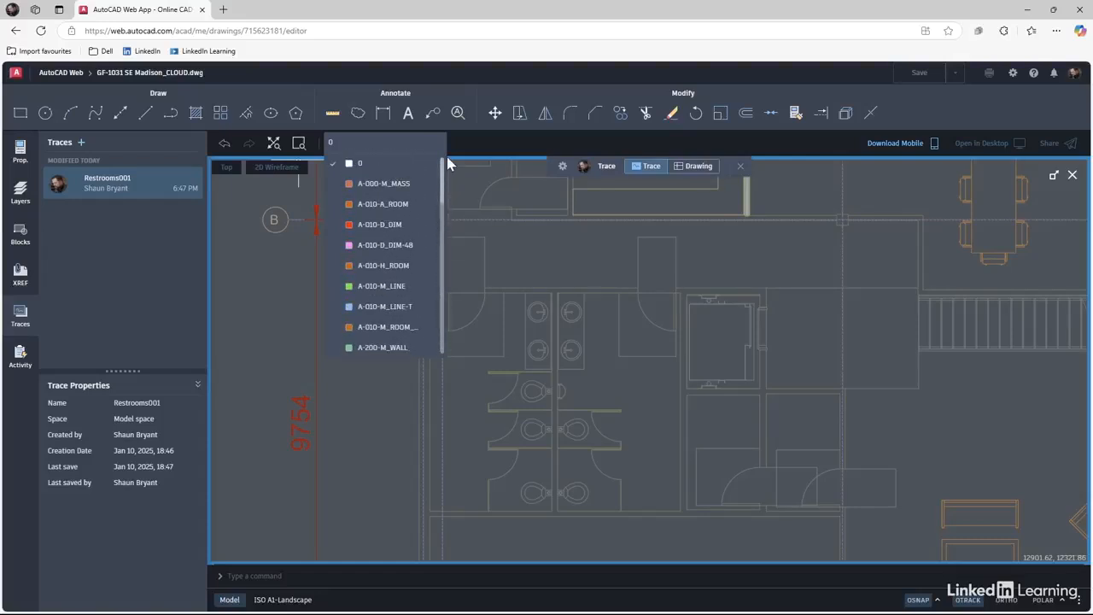
click(361, 164)
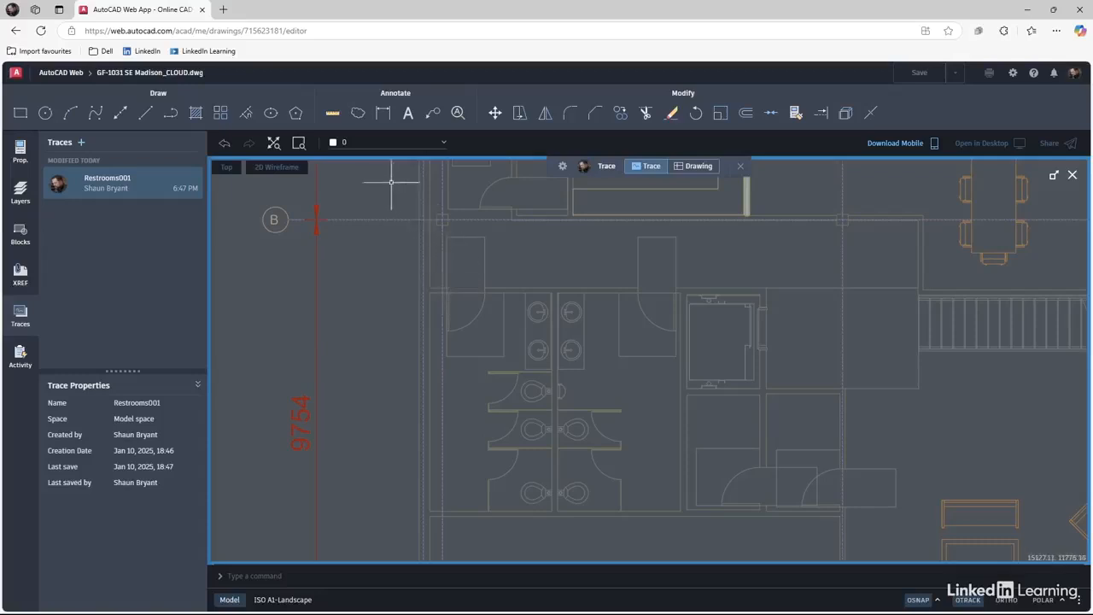
click(358, 114)
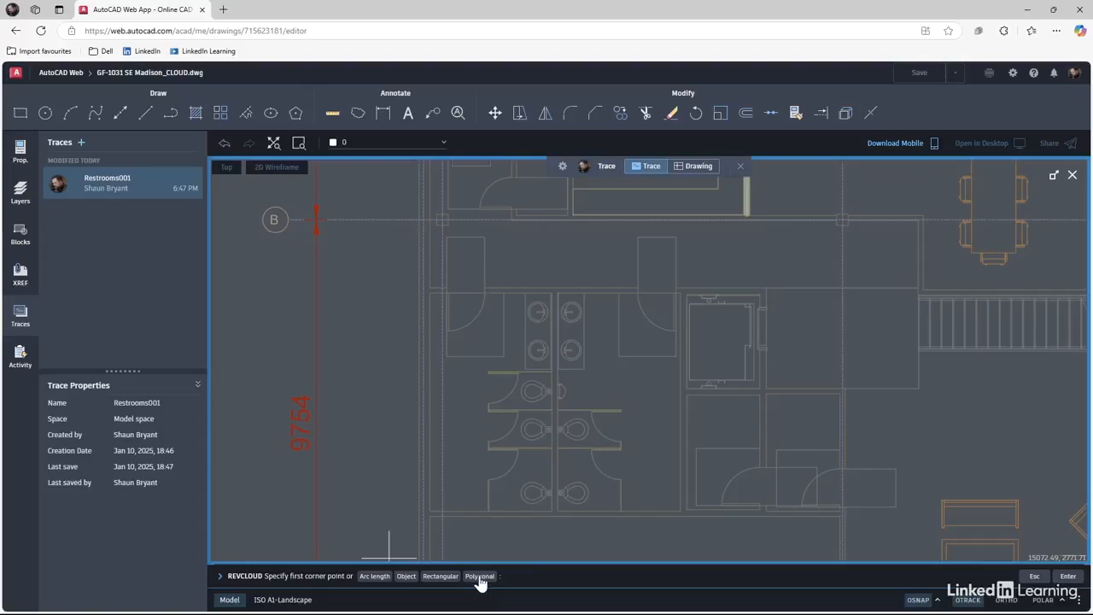
Draw a rectangular revision cloud with arc length 1155.1758 enclosing the restroom stalls.
click(376, 577)
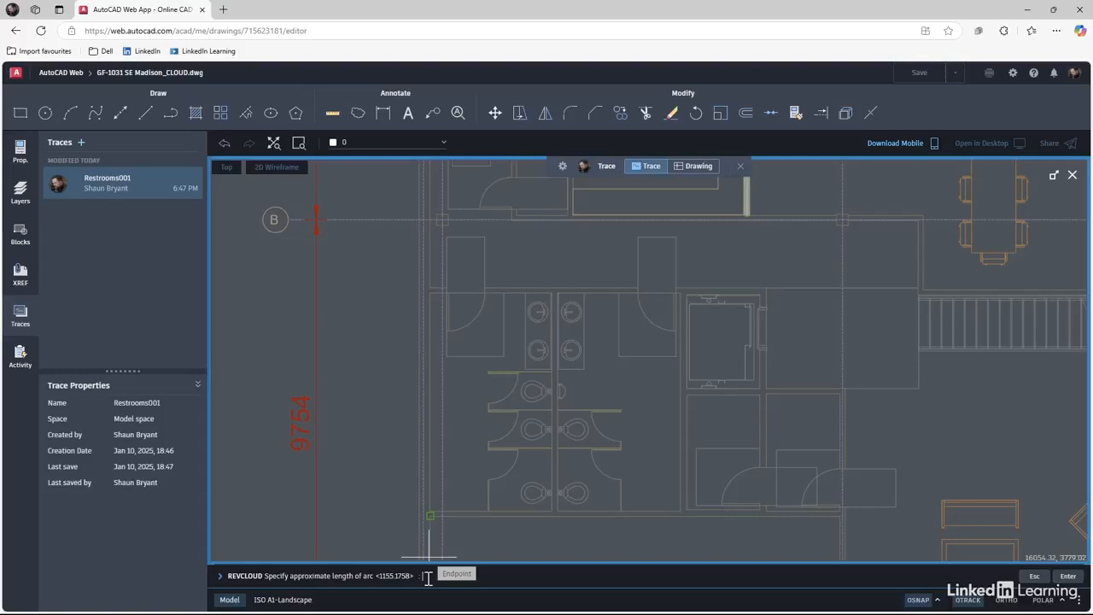
key(Return)
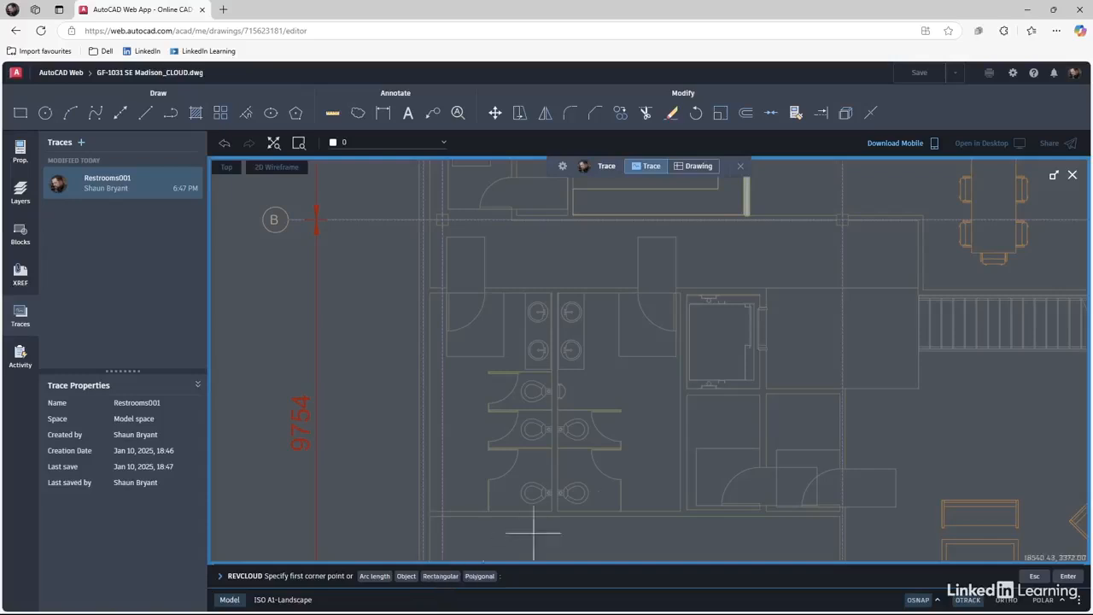
click(404, 232)
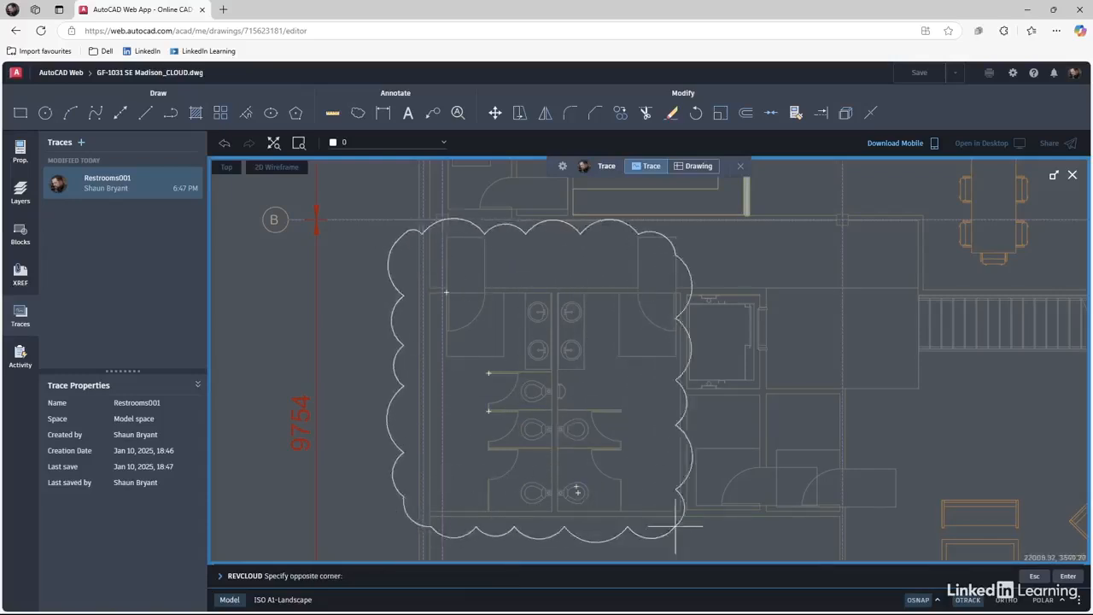
click(717, 533)
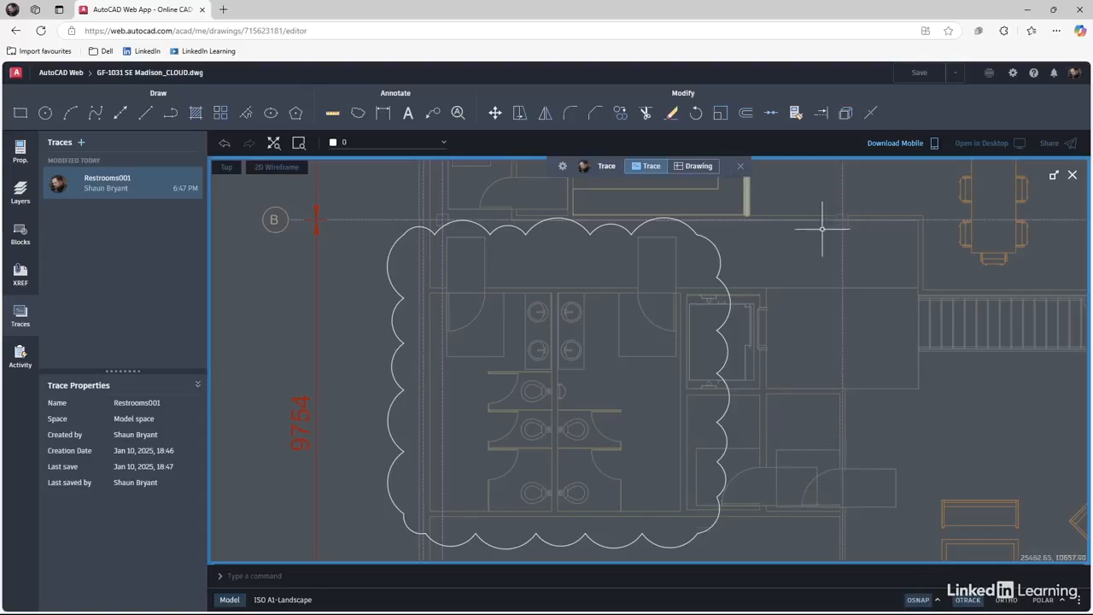
Toggle Drawing and back to Trace editing, then start the Multiline Text tool.
click(692, 171)
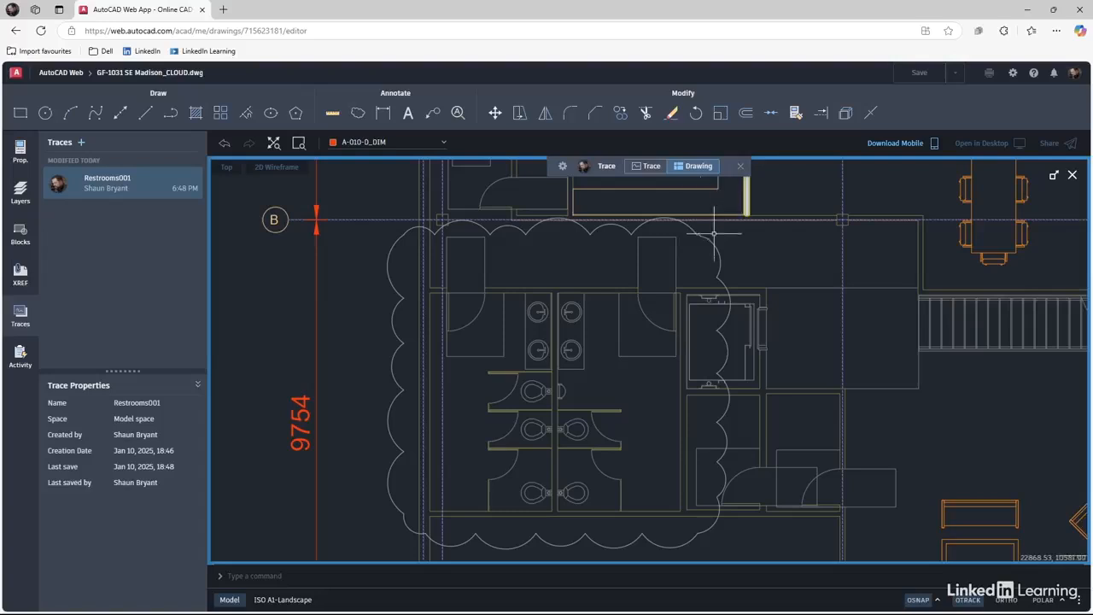
click(646, 167)
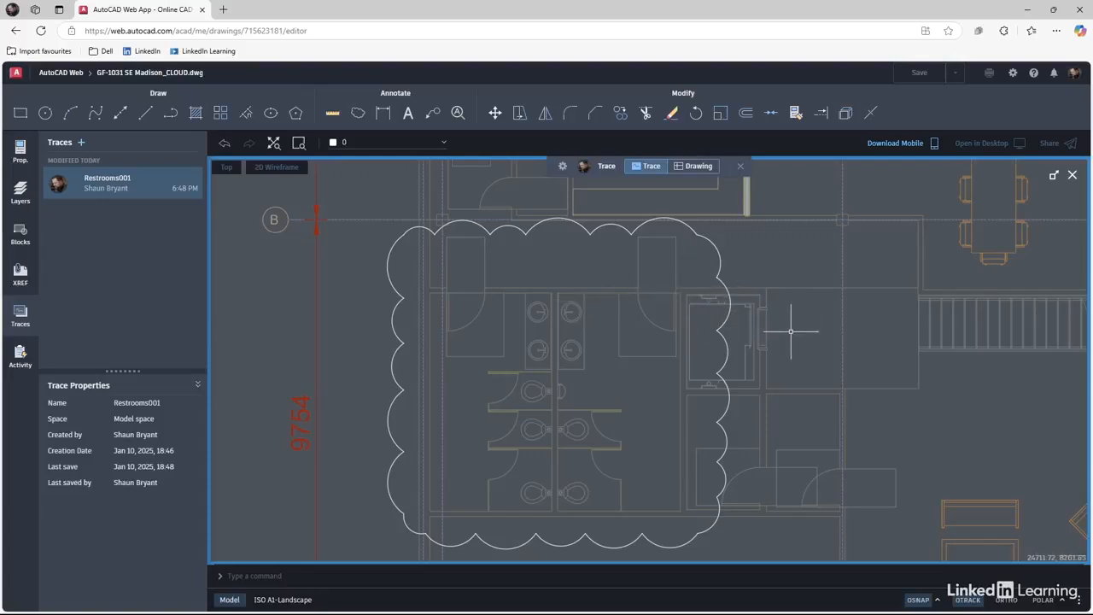
click(407, 114)
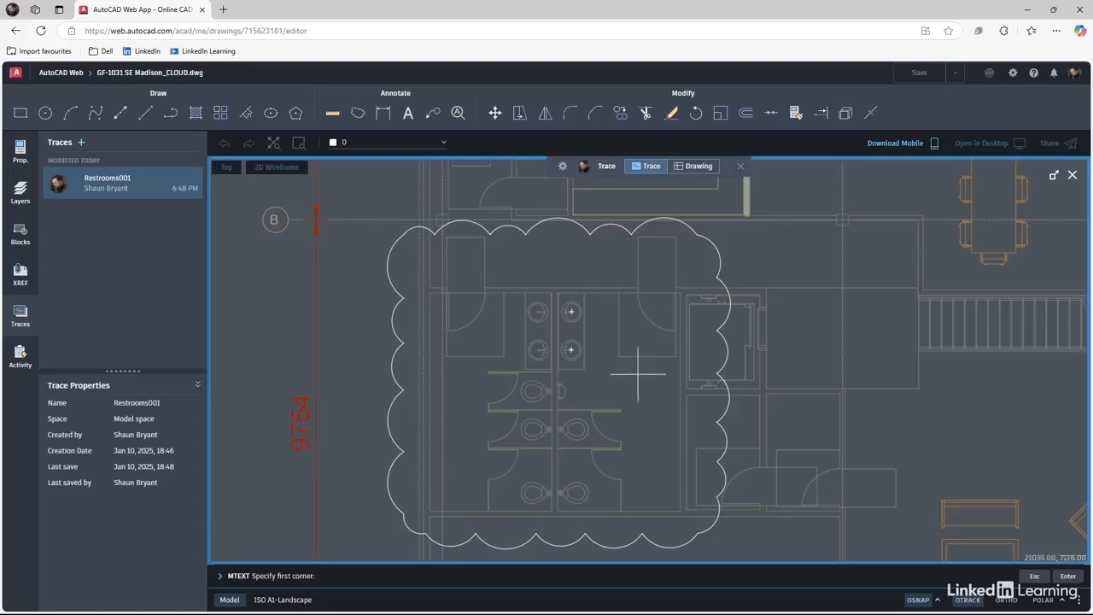
Add an Arial note 'Check restroom config' at height 4.50 inside the cloud's top.
click(503, 242)
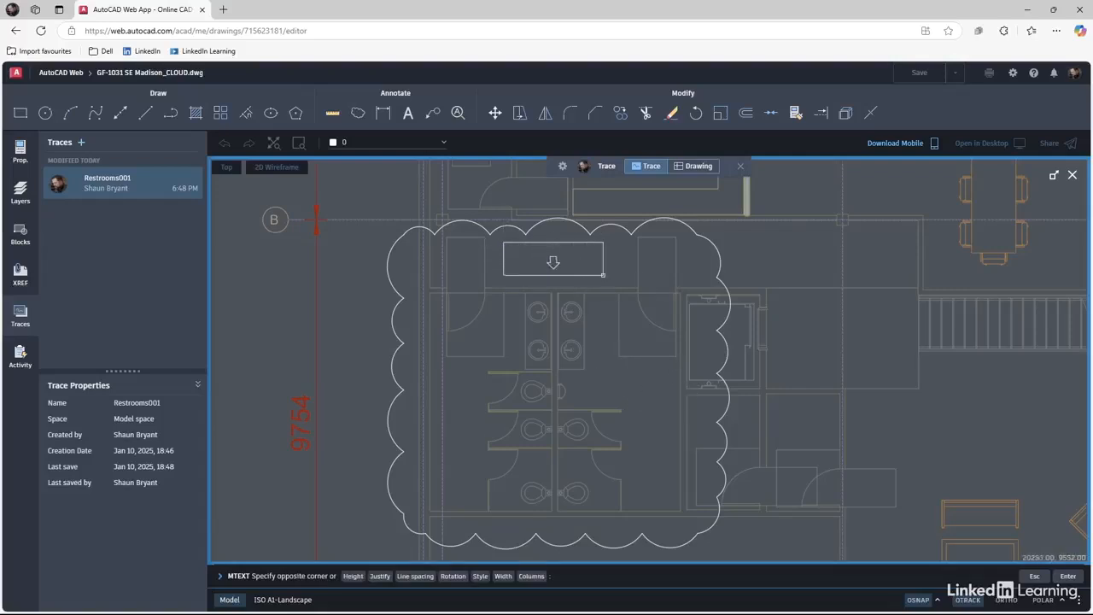
click(617, 278)
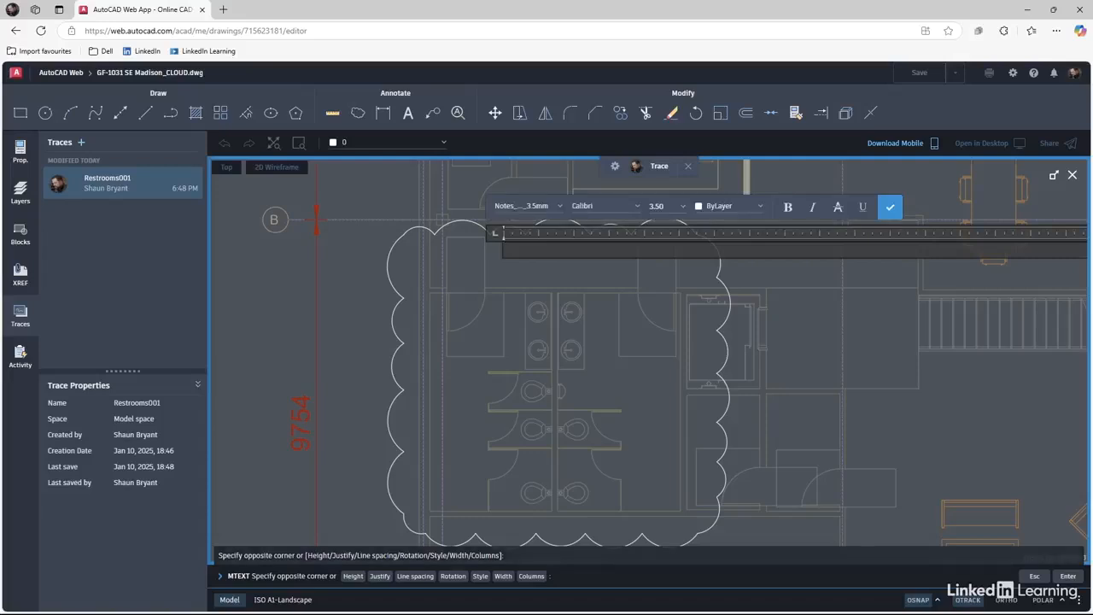
click(559, 209)
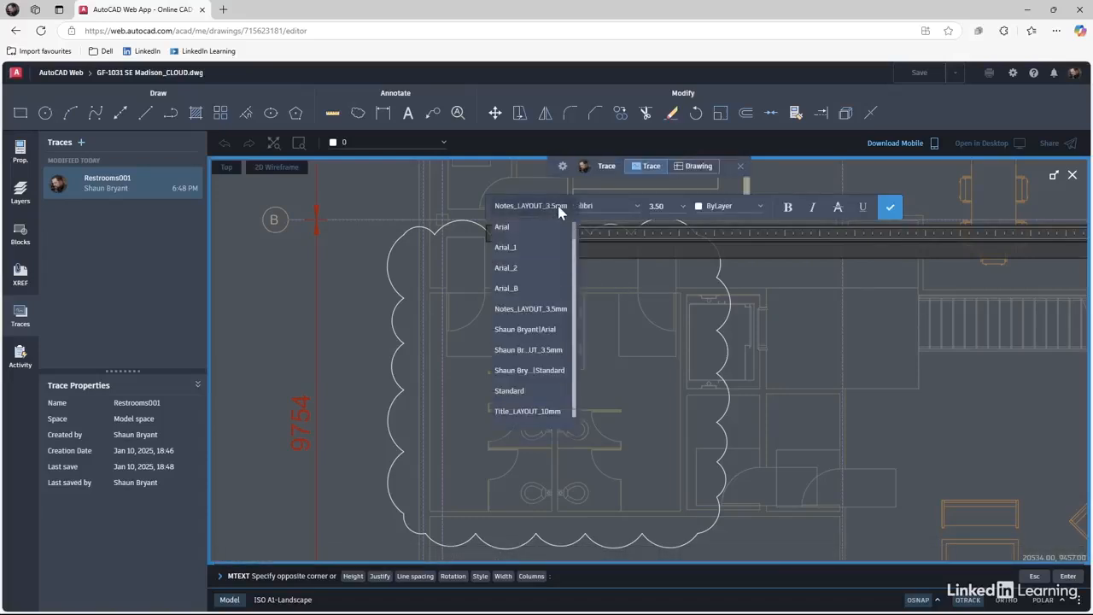
click(503, 227)
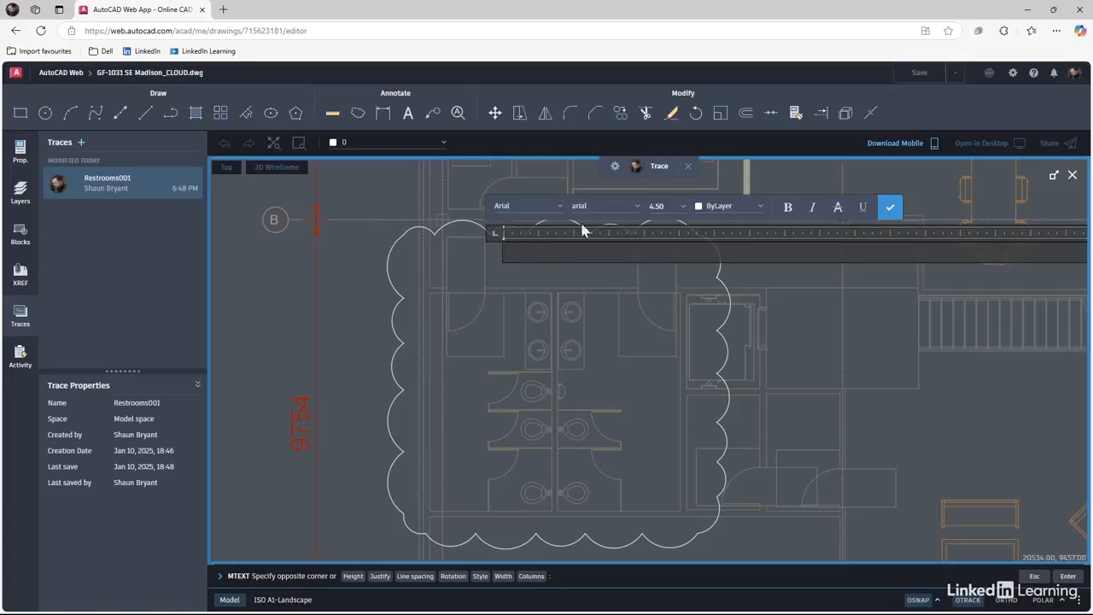
click(681, 210)
click(664, 206)
text(Check re)
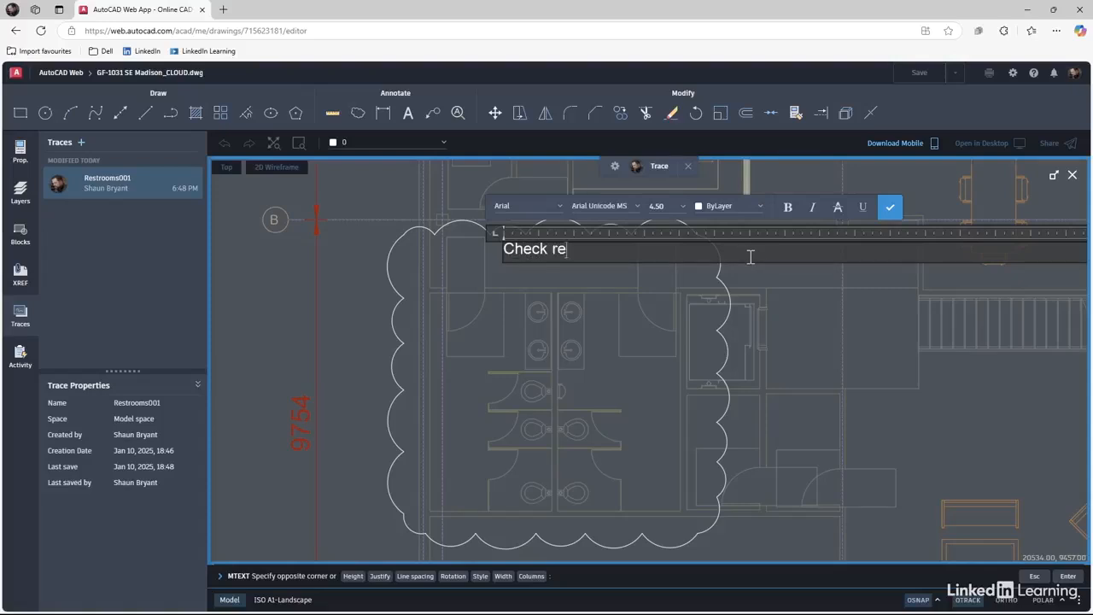
text(stroom con)
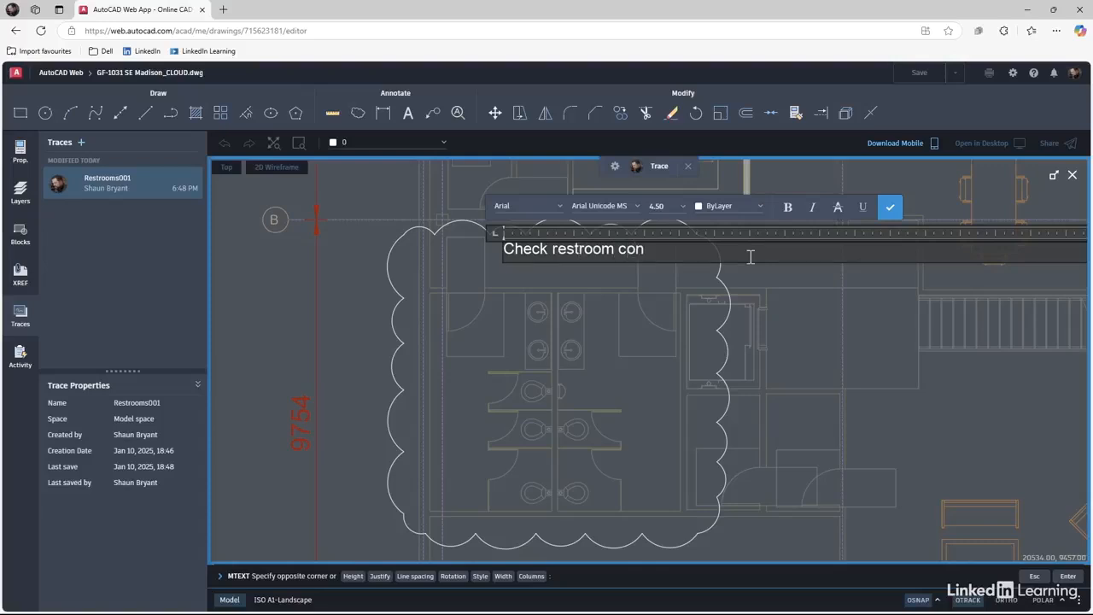
text(fig.)
click(888, 208)
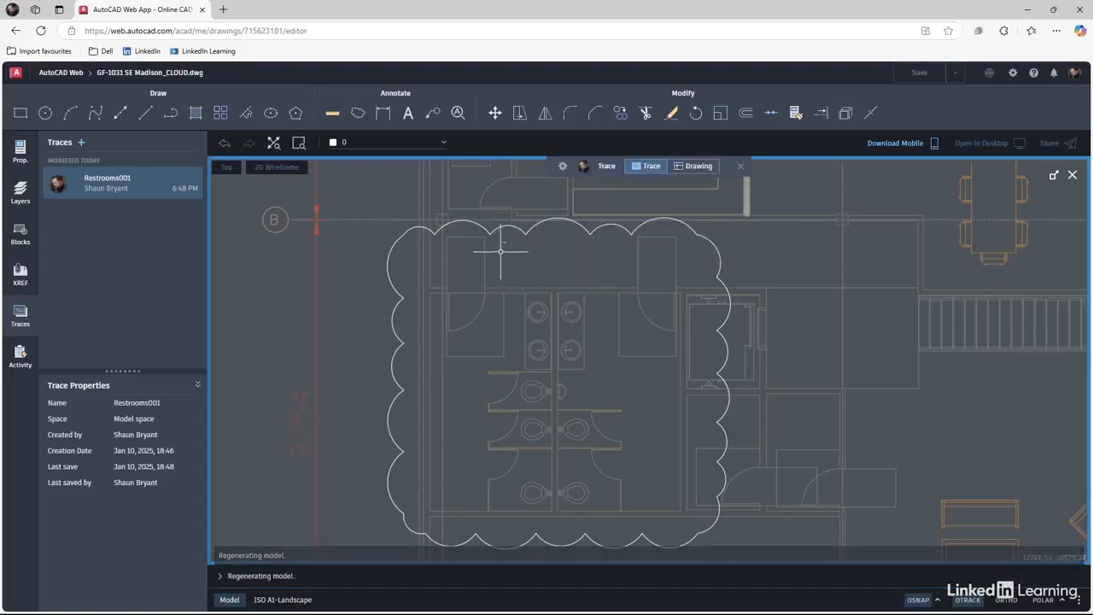
Set the restroom note's text height to 250 in Properties.
click(503, 243)
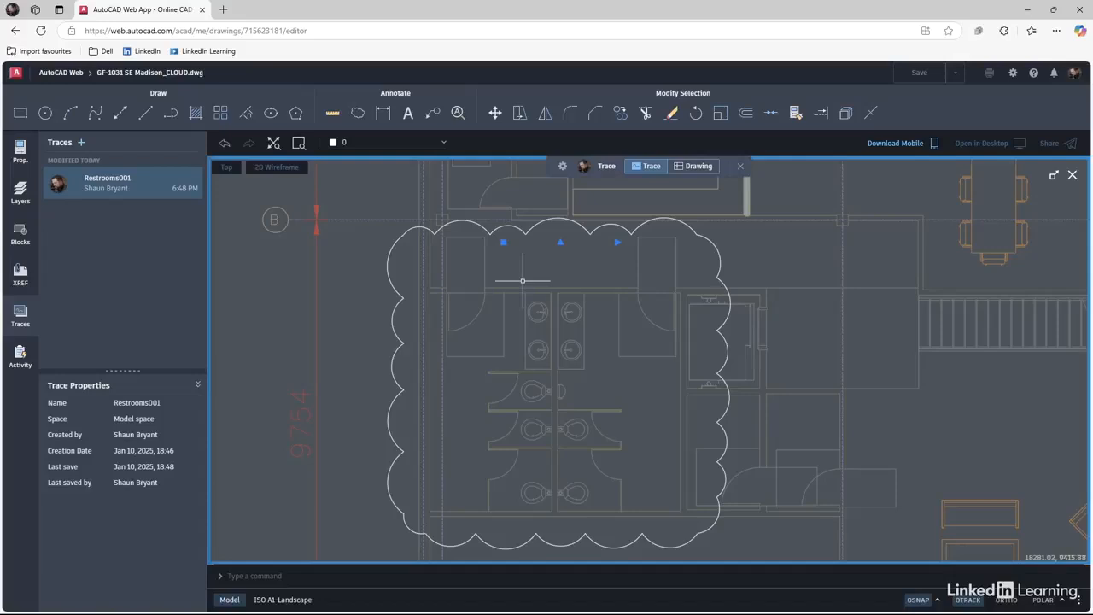
click(22, 159)
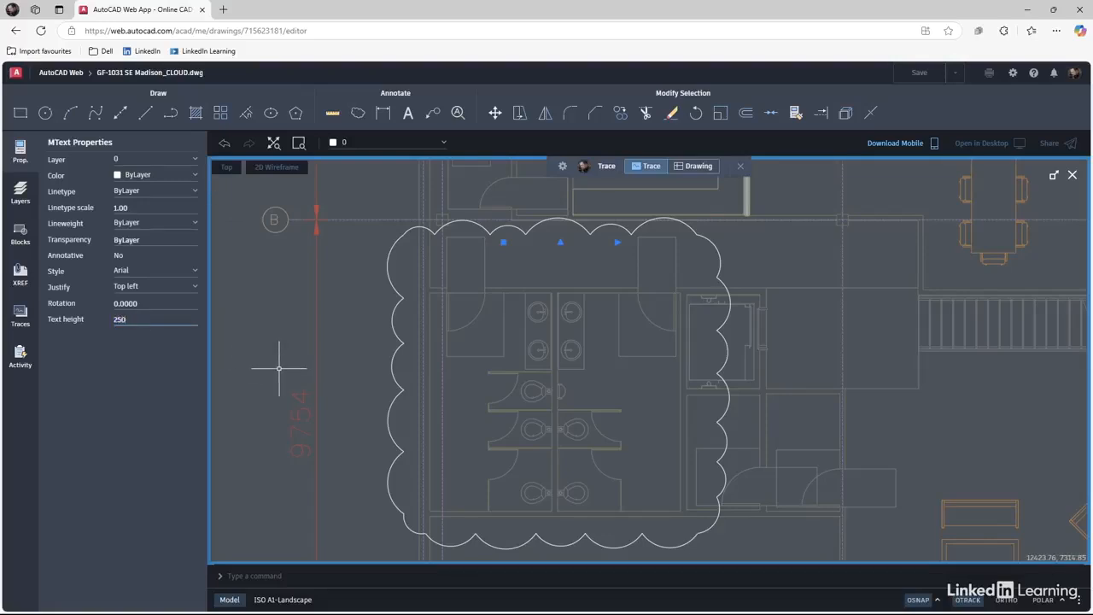
key(Return)
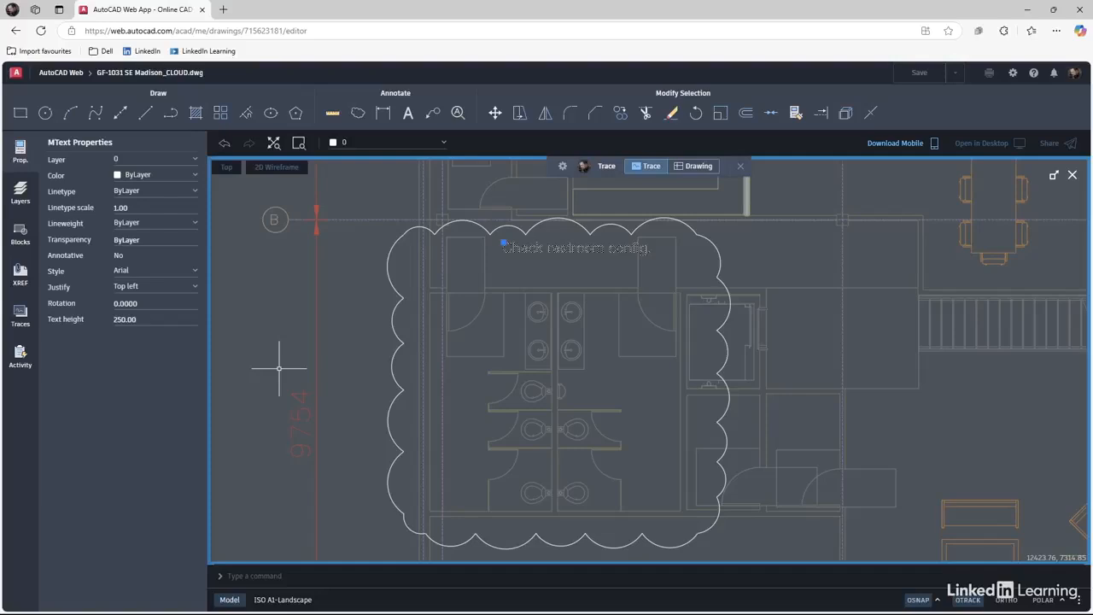
Return to the Traces list, deselect the note and switch to editing the drawing.
click(21, 317)
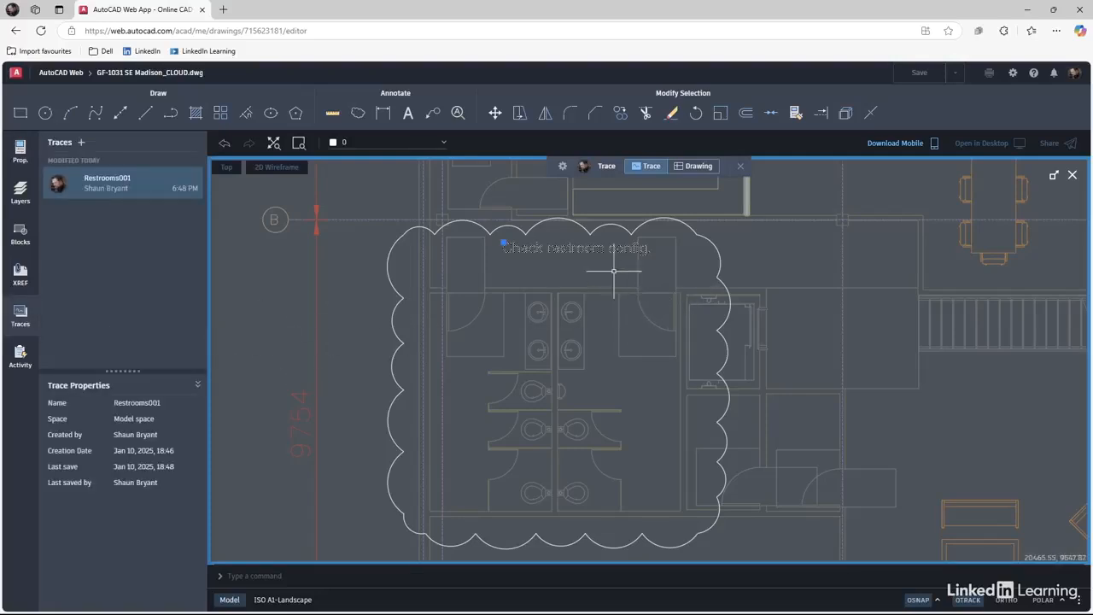
key(Escape)
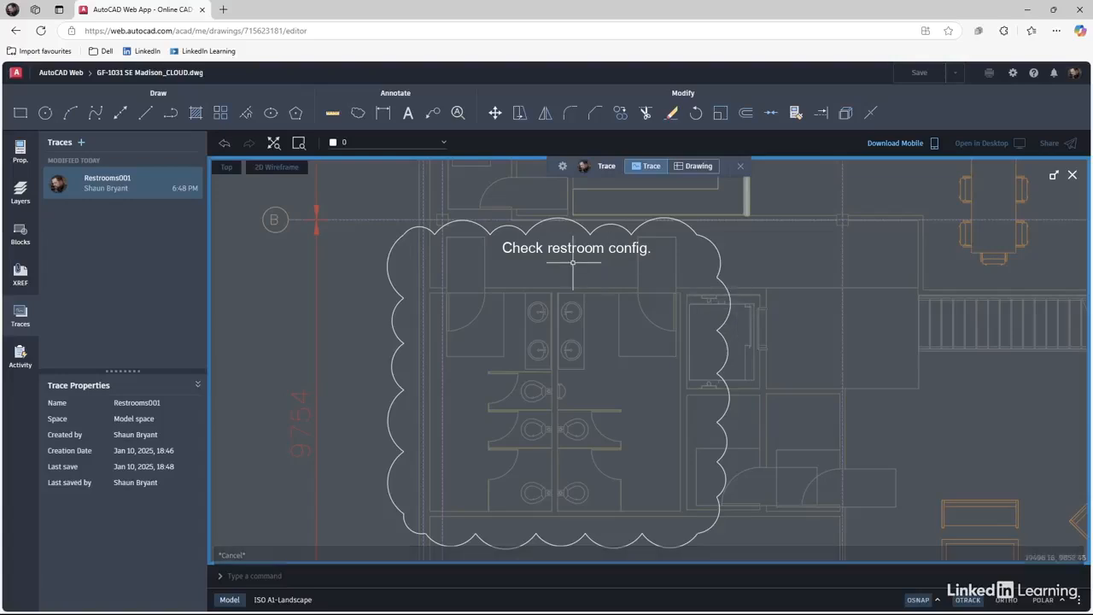
click(695, 167)
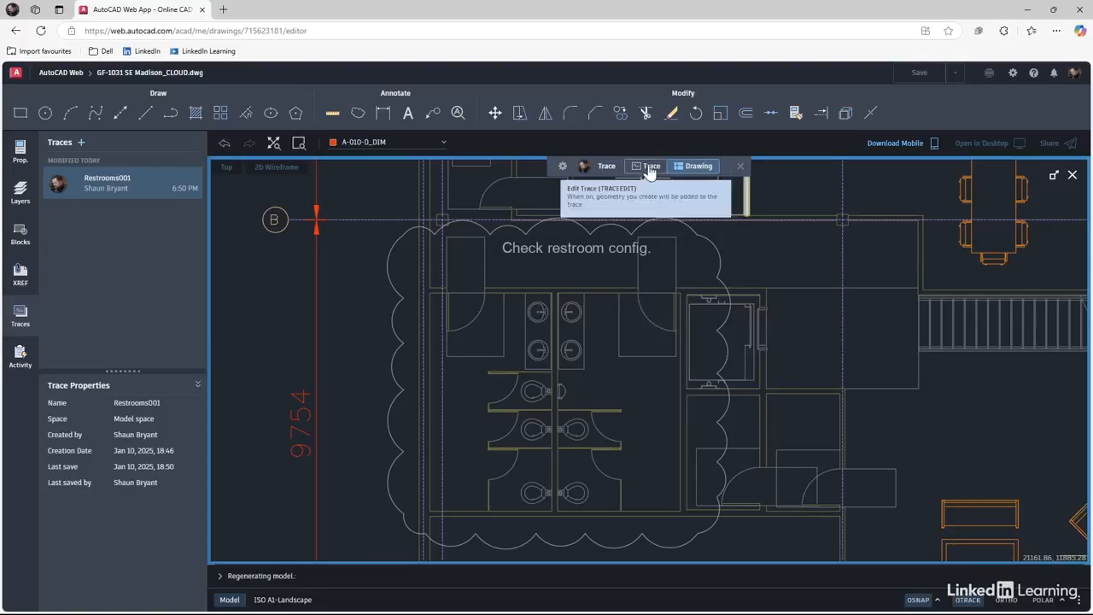
Close the Restrooms001 trace, reopen it to check the markup, then close it again.
click(649, 169)
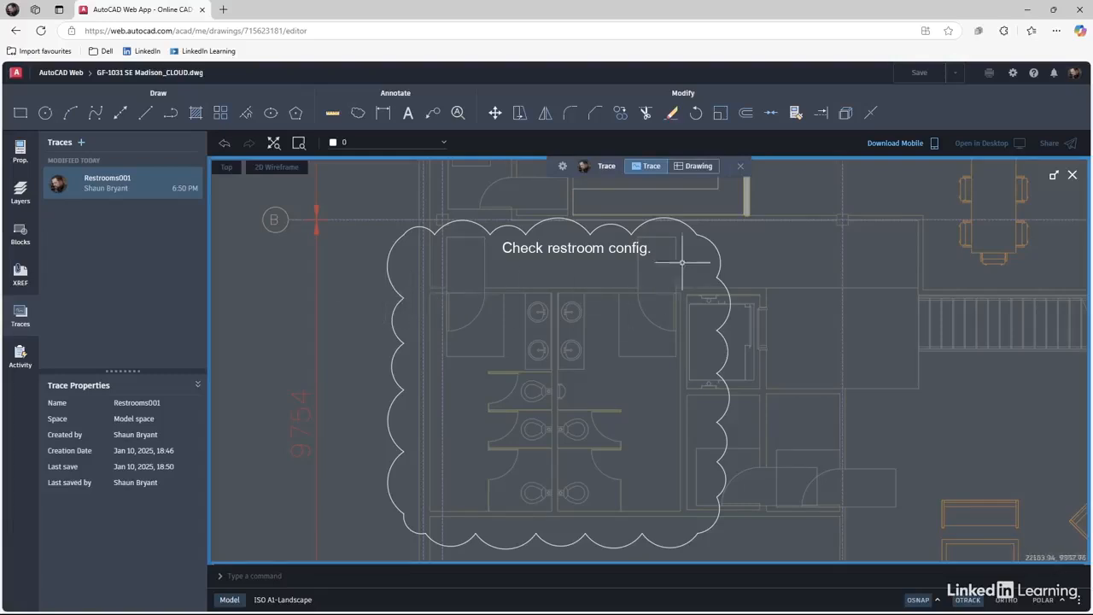
click(741, 167)
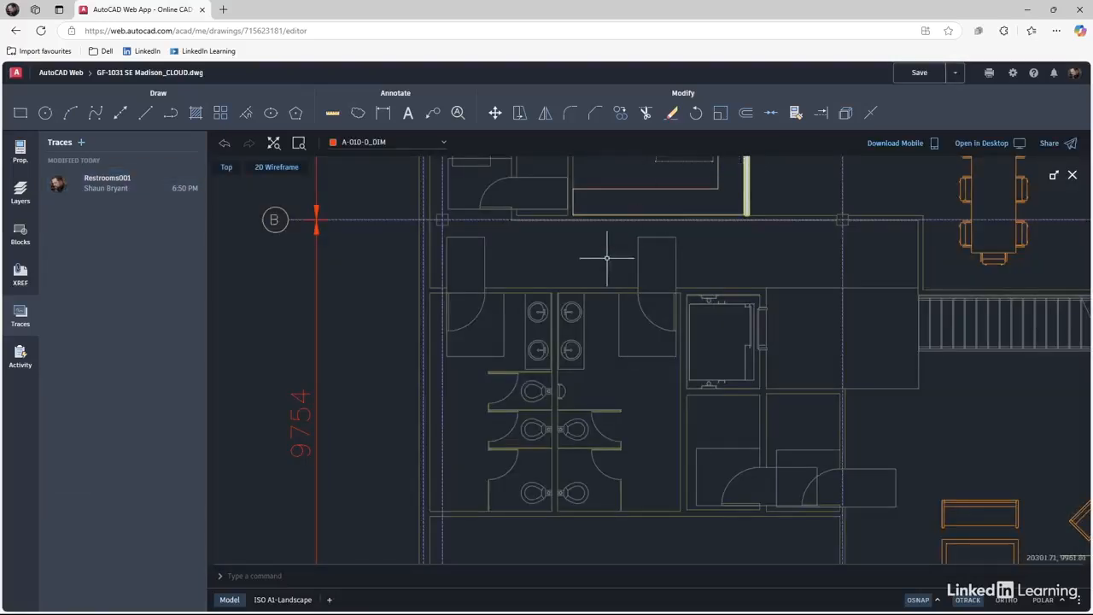
click(102, 185)
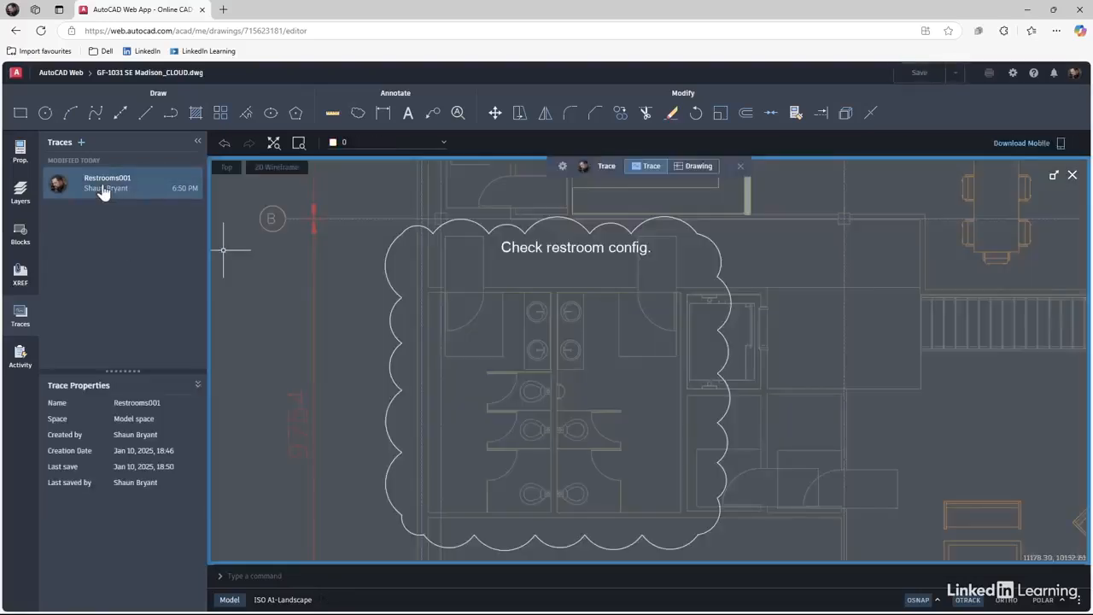
click(741, 167)
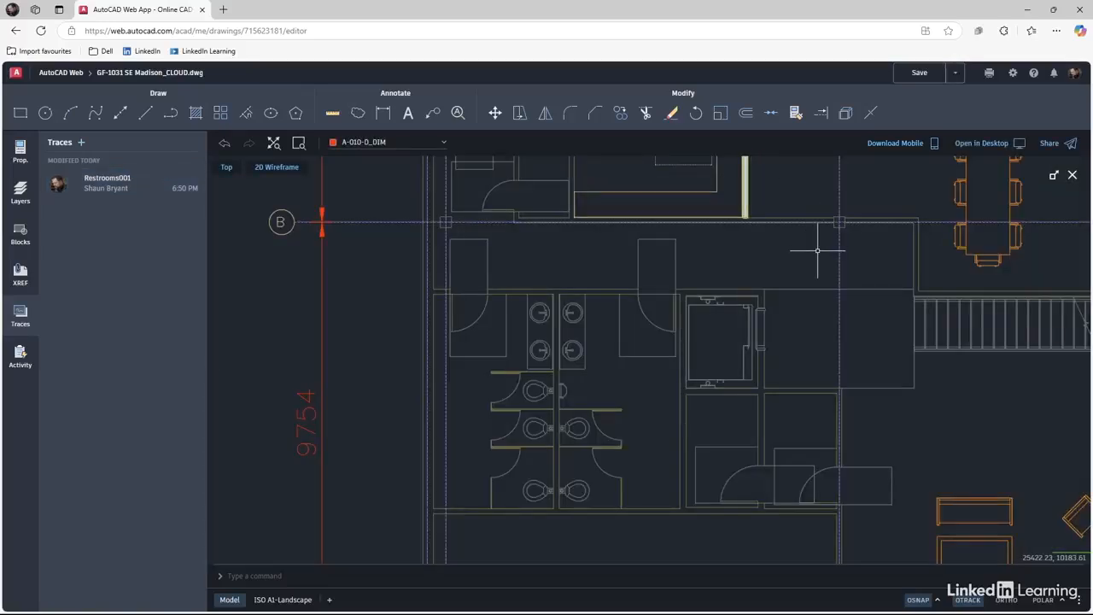
scroll(715, 248, down, 5)
middle_drag(715, 248, 601, 315)
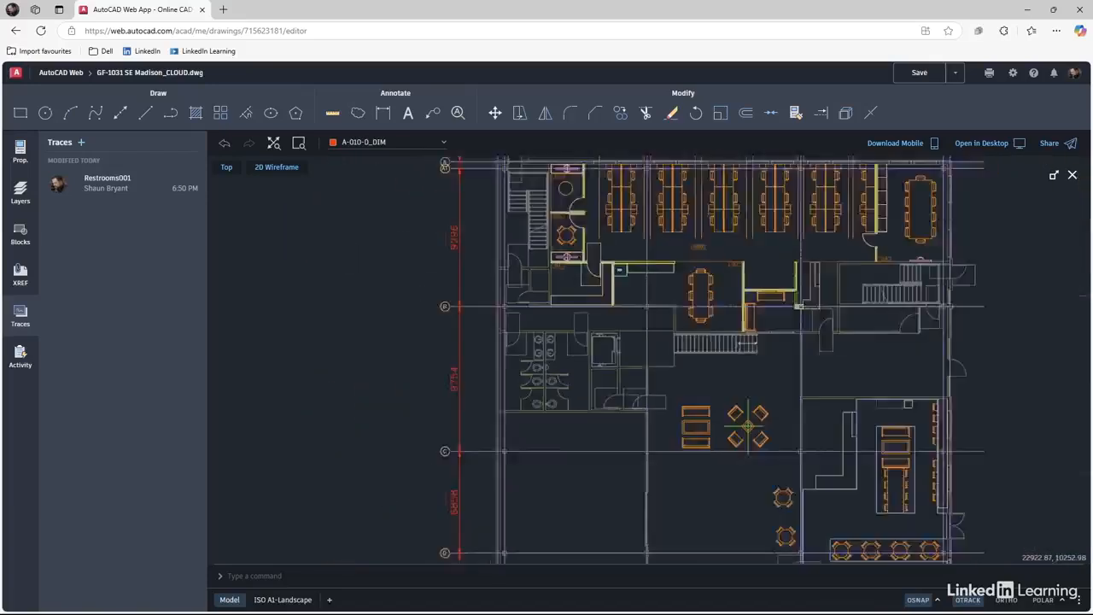
scroll(716, 247, down, 2)
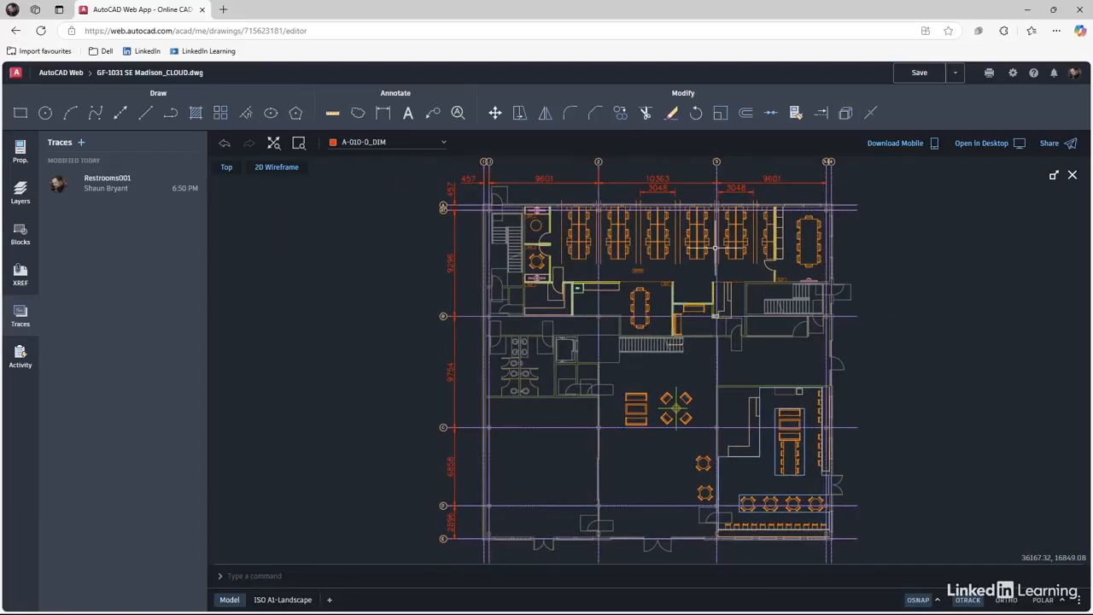
click(918, 75)
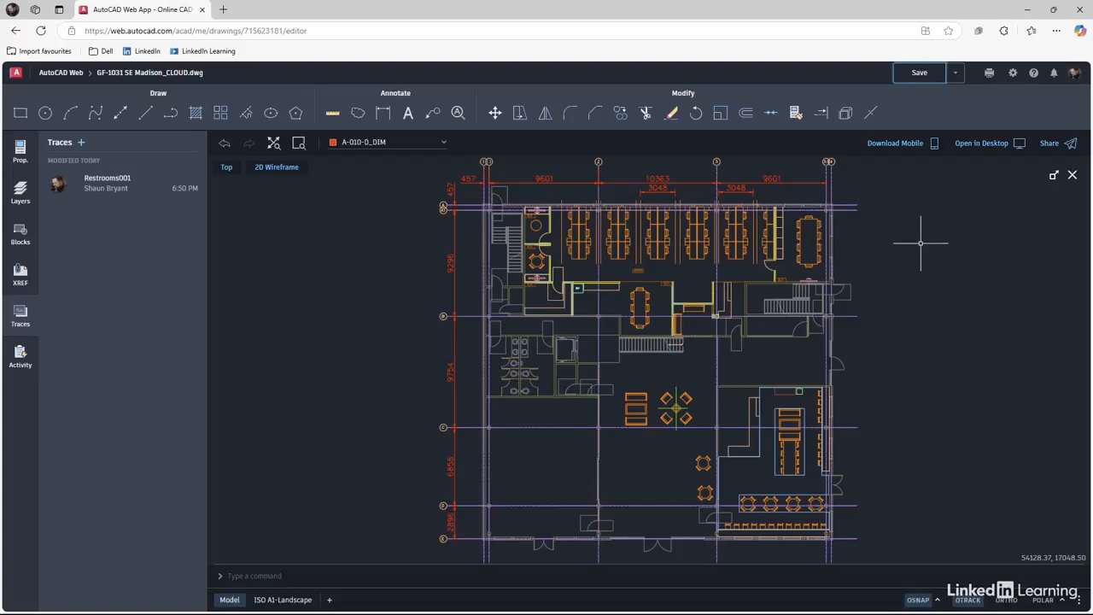
Sign out of AutoCAD Web from the profile avatar's account menu.
click(1074, 77)
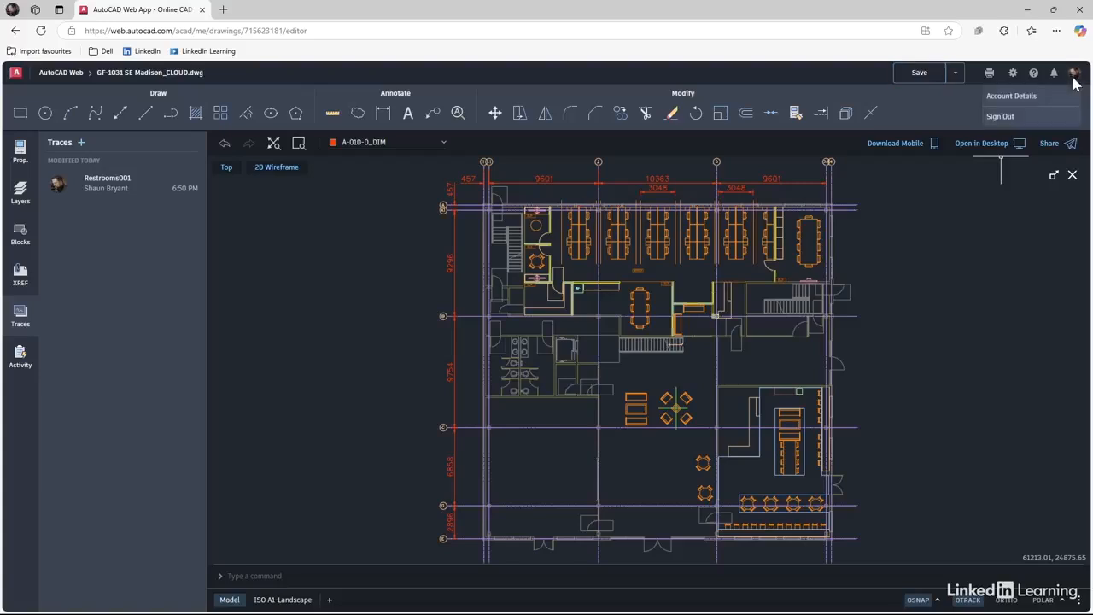
click(1001, 117)
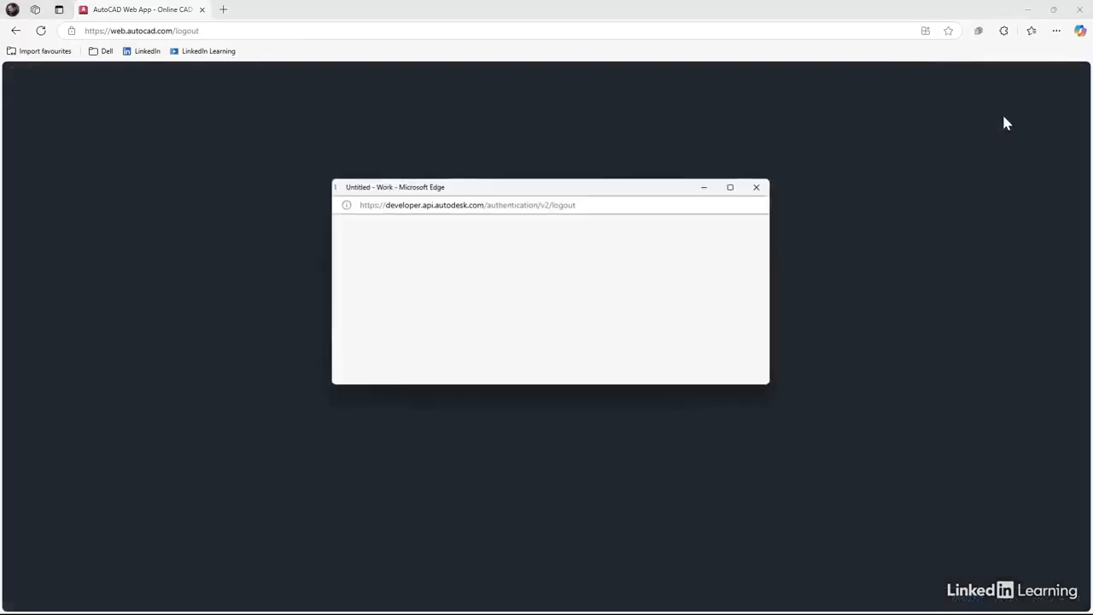